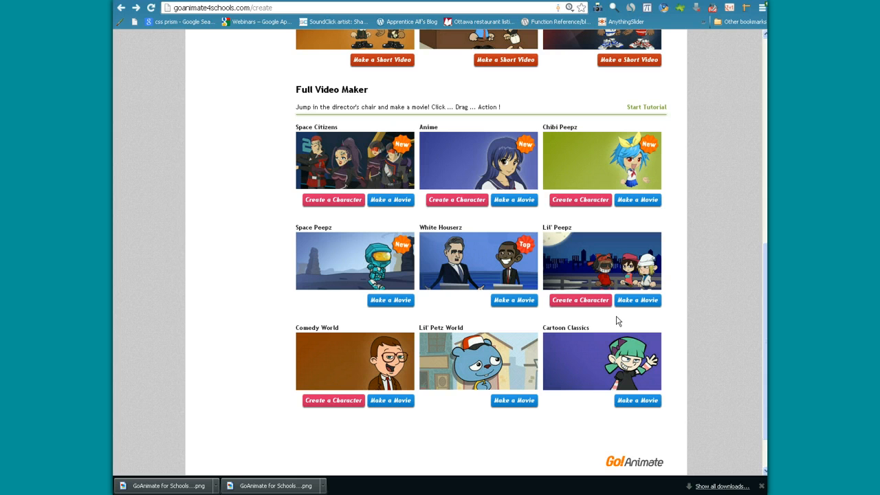
# - Start a full-length movie in the Lil' Petz World theme and add a second scene to its timeline
pyautogui.click(514, 402)
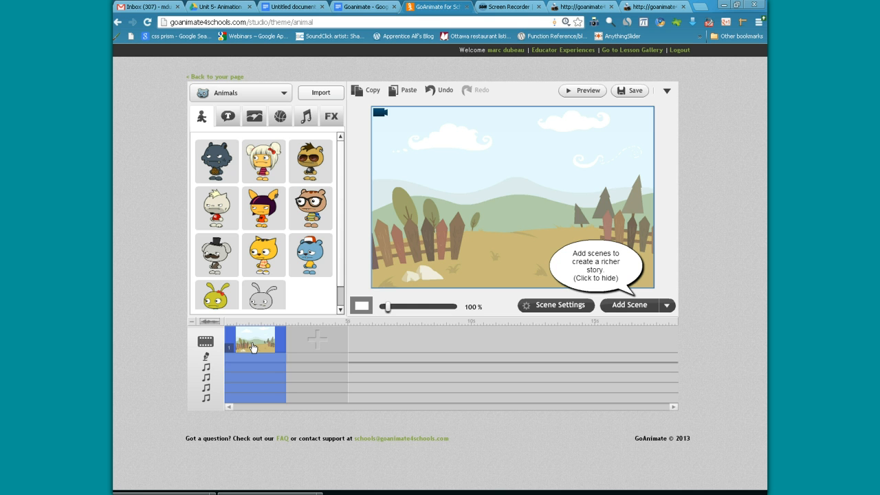
pyautogui.moveTo(306, 345); pyautogui.dragTo(353, 341)
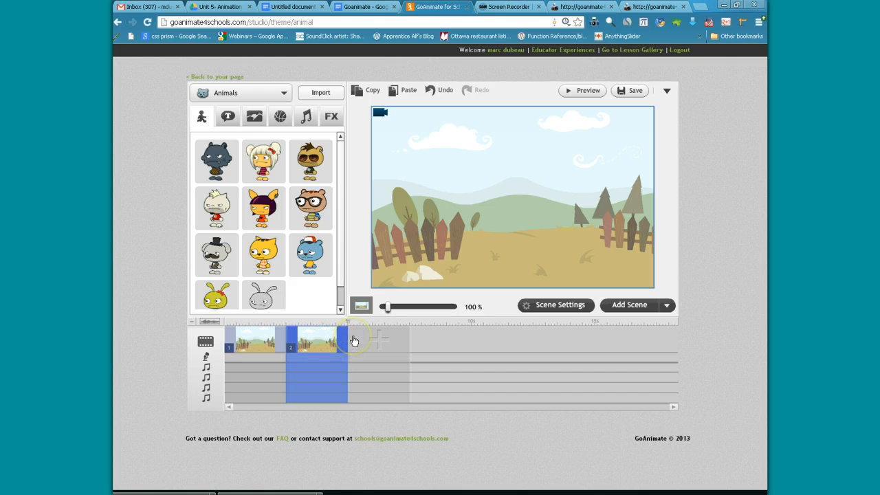
# - Replace the background of the second scene with the forest background
pyautogui.click(254, 118)
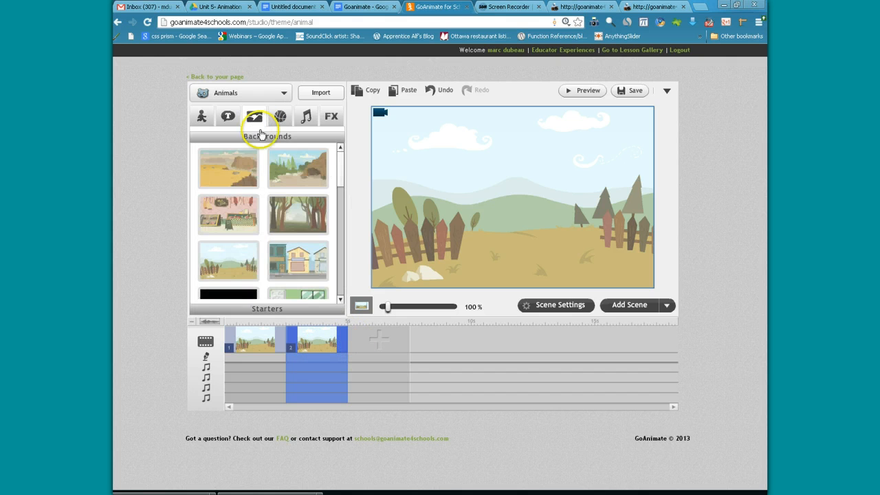
pyautogui.moveTo(297, 210); pyautogui.dragTo(331, 363)
pyautogui.click(303, 221)
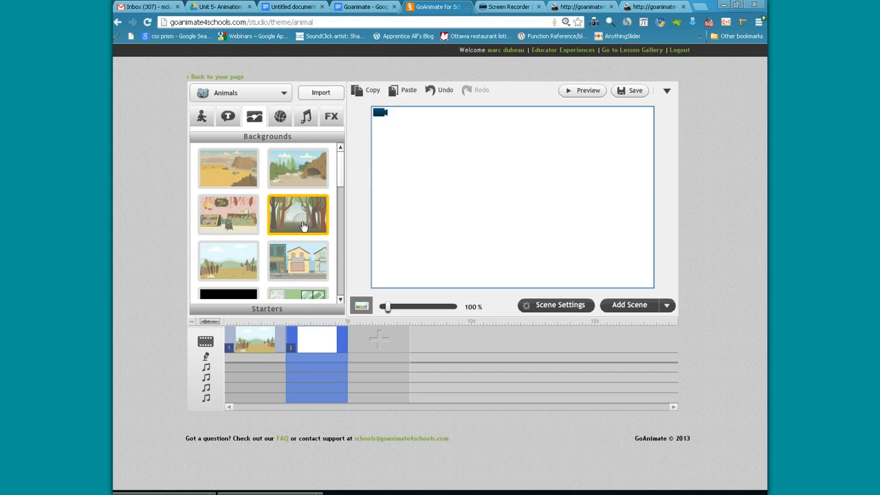
pyautogui.moveTo(302, 226); pyautogui.dragTo(313, 347)
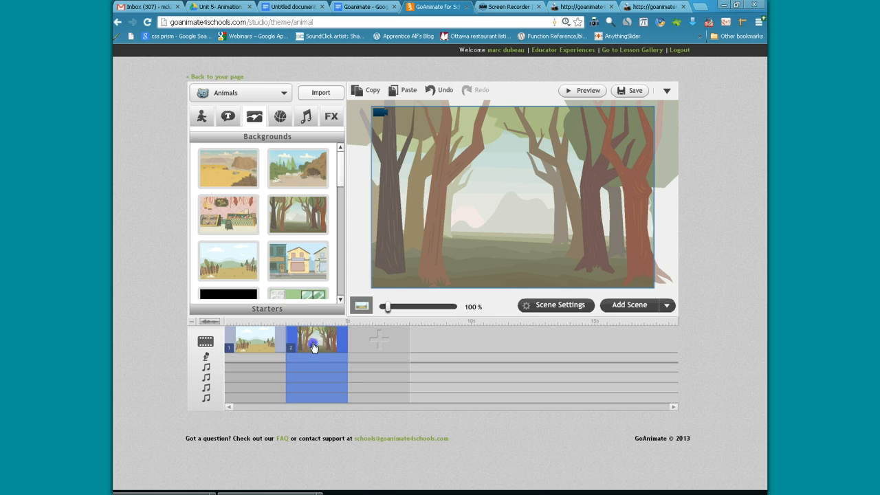
# - Delete the forest scene and add a fresh second scene in its place
pyautogui.rightClick(313, 347)
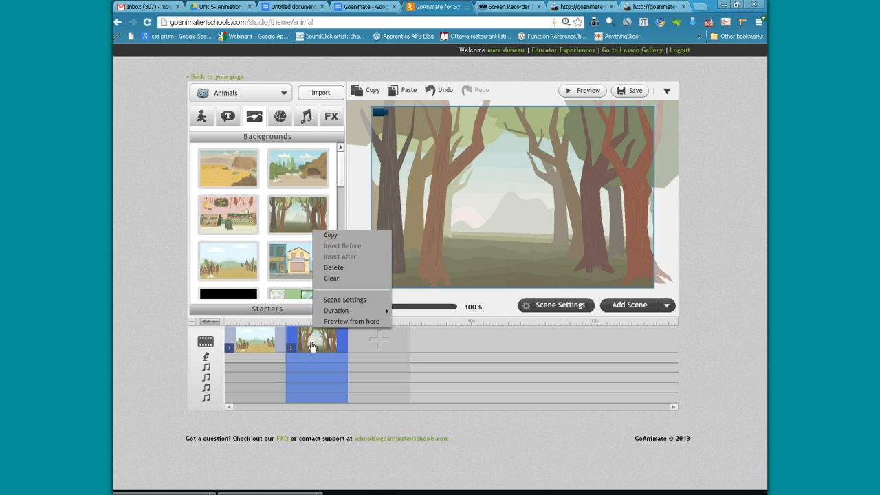
pyautogui.click(337, 268)
pyautogui.click(310, 340)
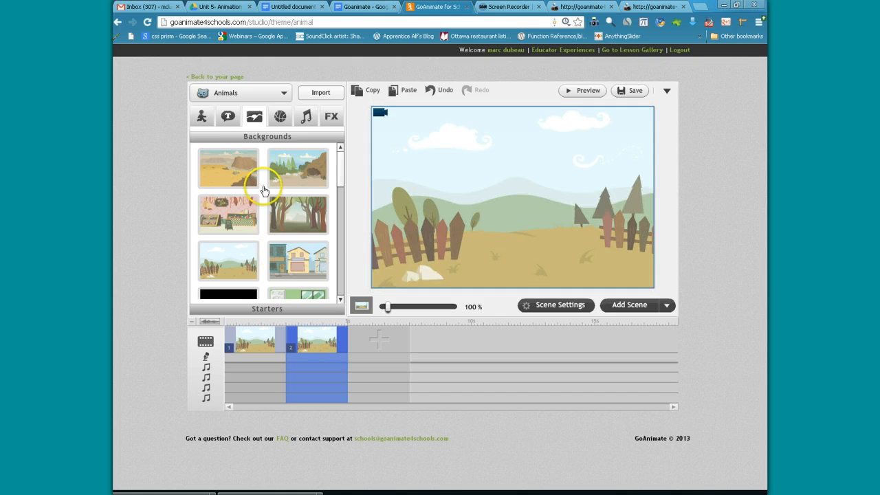
# - Place the dark grey fanged animal character on the right side of the second scene and enlarge it to most of the scene's height
pyautogui.click(202, 119)
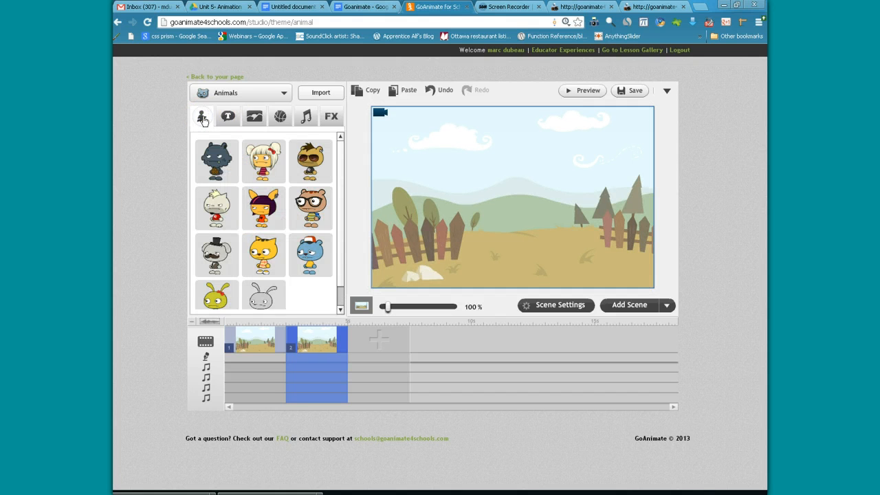
pyautogui.click(222, 172)
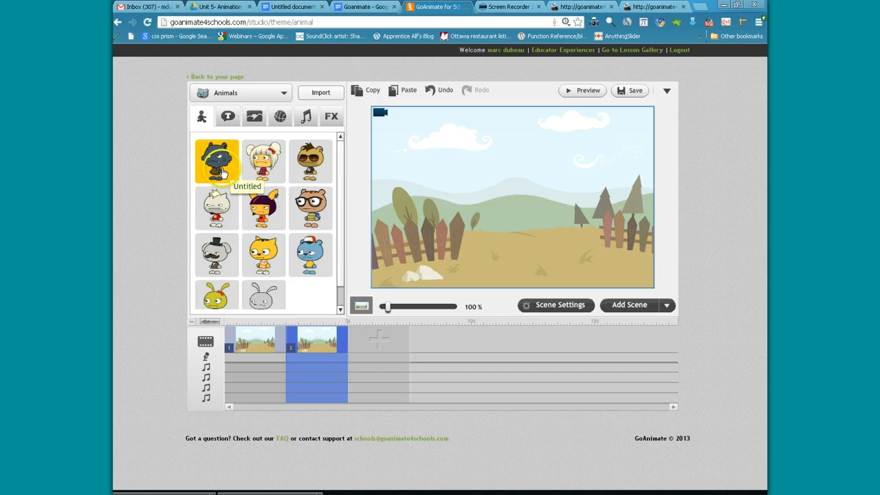
pyautogui.moveTo(221, 165); pyautogui.dragTo(568, 215)
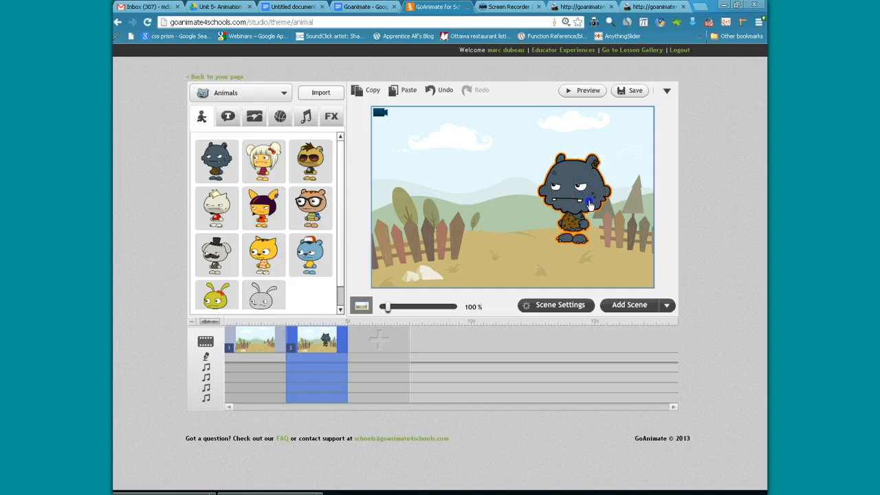
pyautogui.click(599, 199)
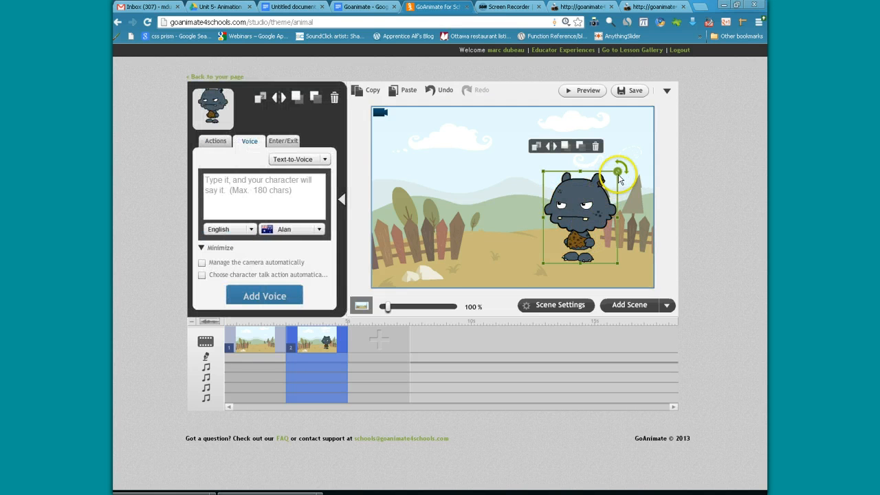
pyautogui.moveTo(581, 175); pyautogui.dragTo(529, 152)
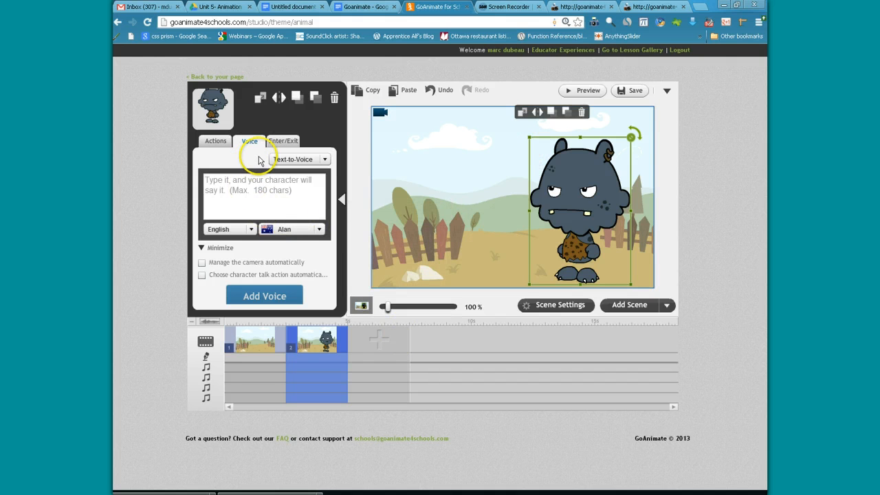
# - Enter the text-to-voice line "Hi I am Cave Dog" for the character and enable automatic camera management
pyautogui.click(246, 179)
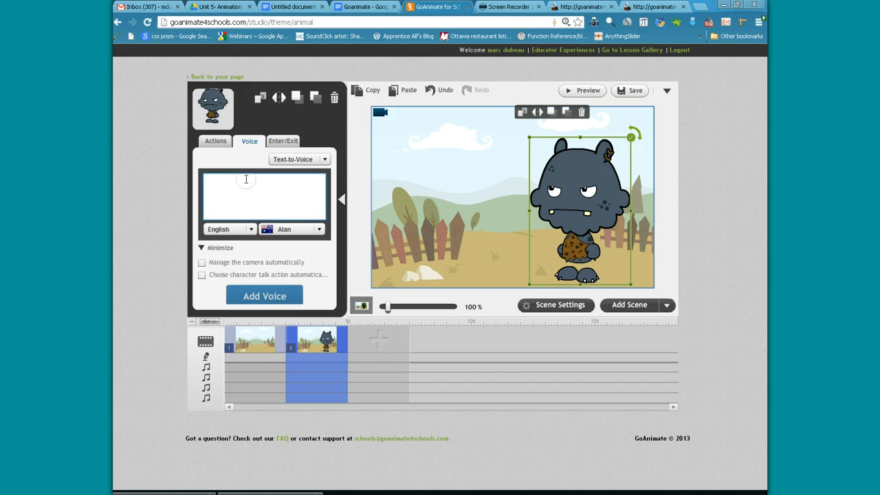
pyautogui.write('Hi I am Cave Dog')
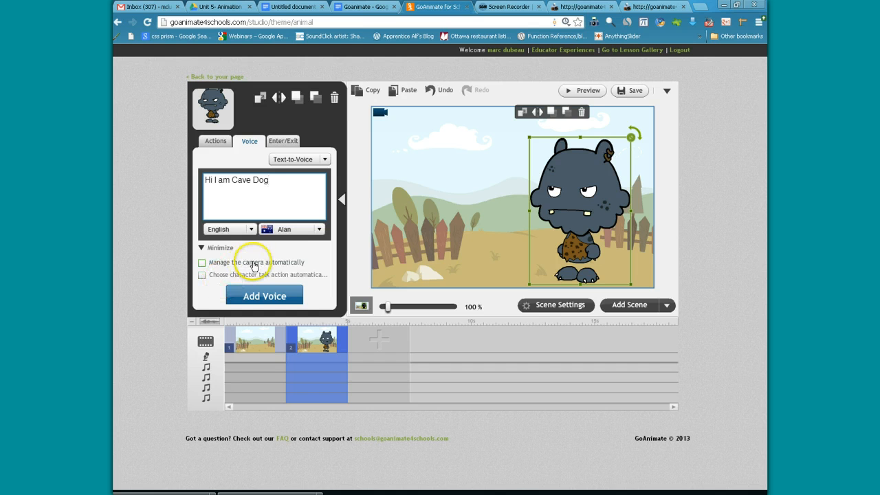
pyautogui.click(201, 264)
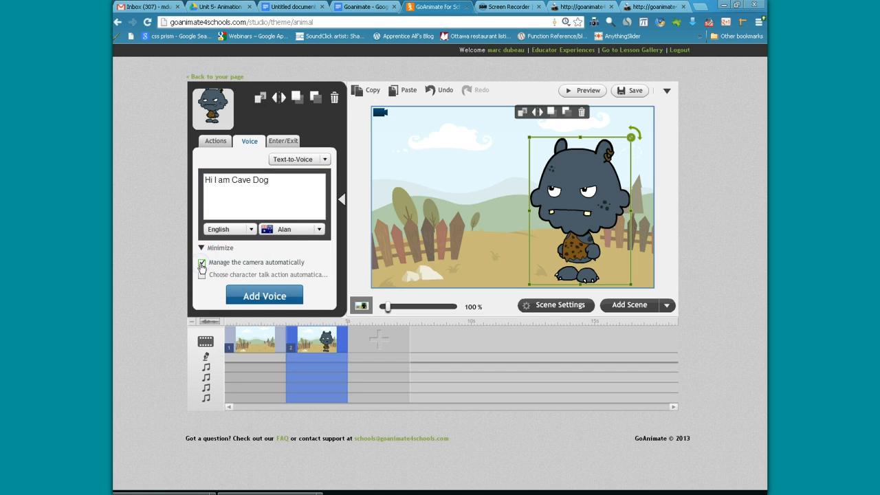
# - Add a Slide entrance effect to the character
pyautogui.click(218, 142)
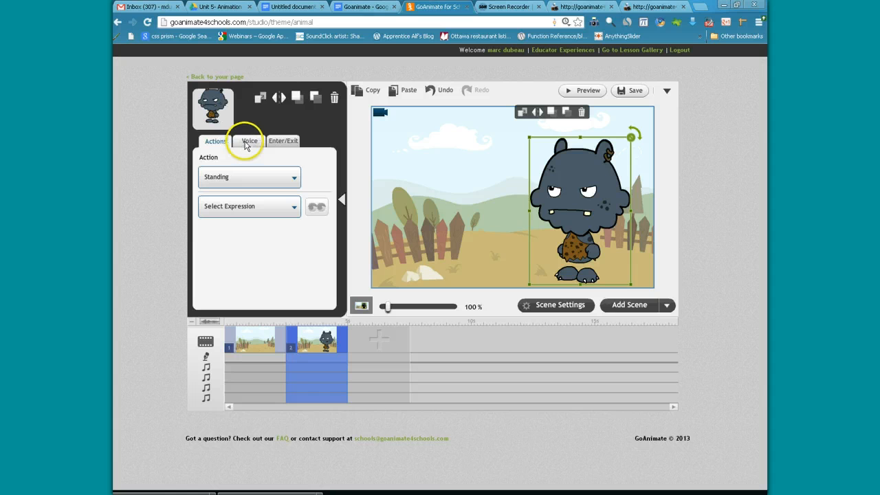
pyautogui.click(277, 143)
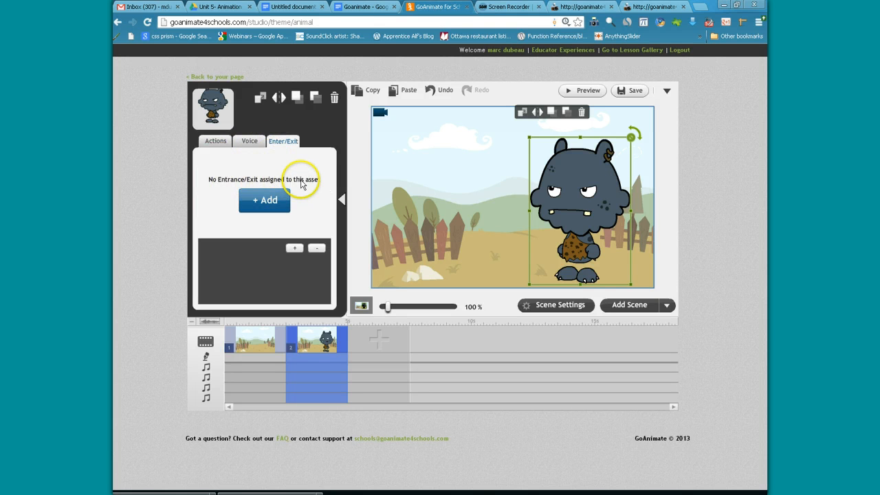
pyautogui.click(269, 200)
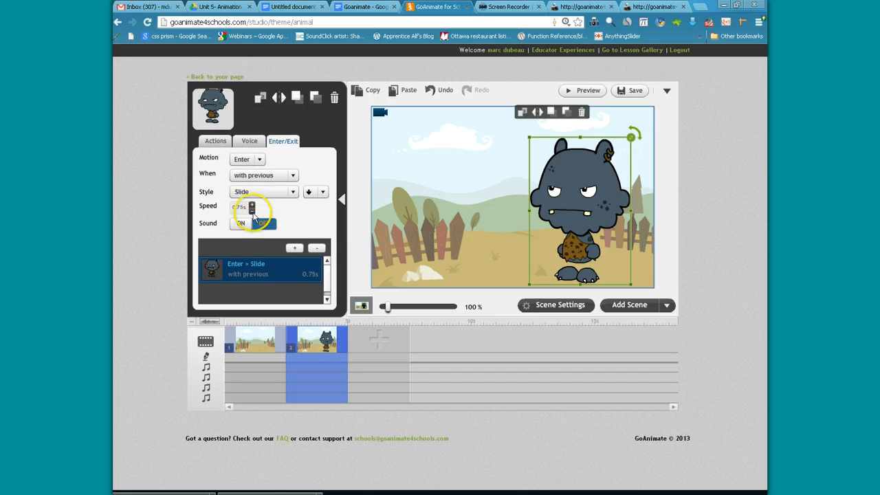
pyautogui.click(249, 141)
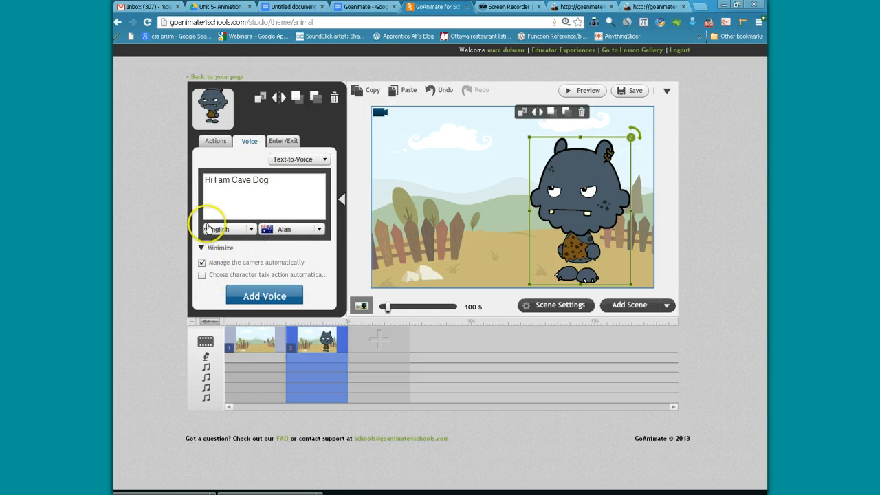
# - Set the standing character's expression to Happy and preview the movie
pyautogui.click(213, 142)
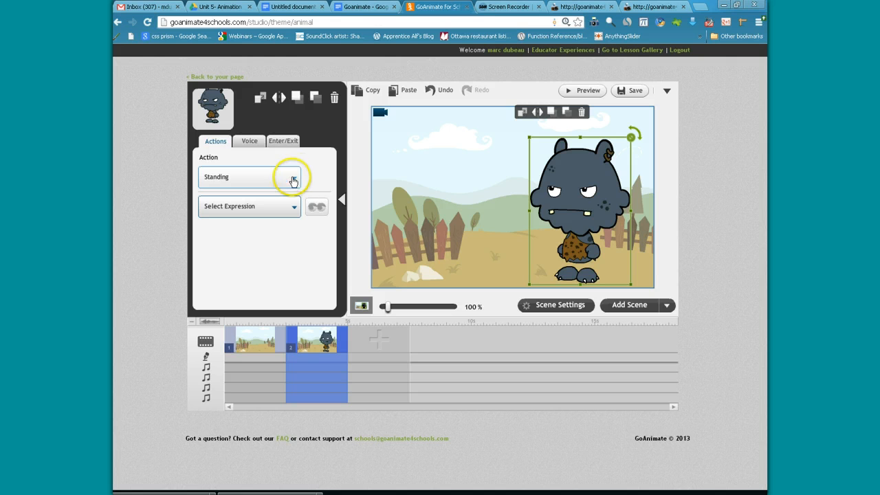
pyautogui.click(294, 208)
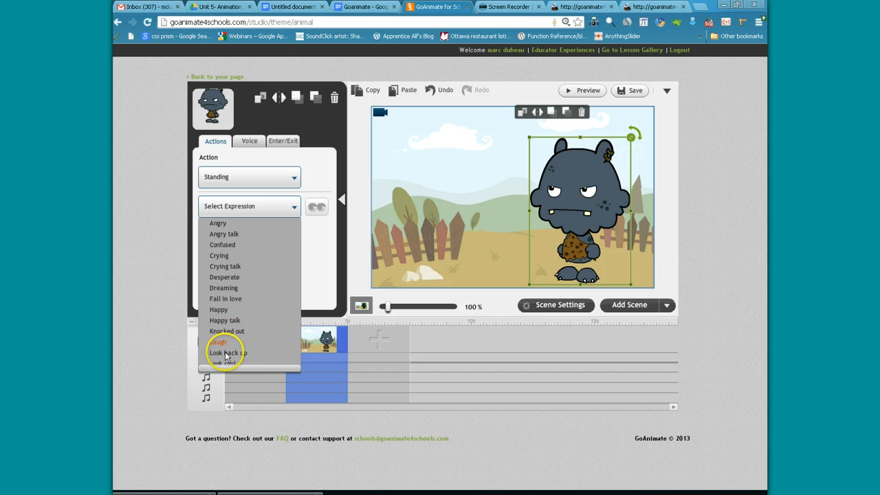
pyautogui.click(229, 250)
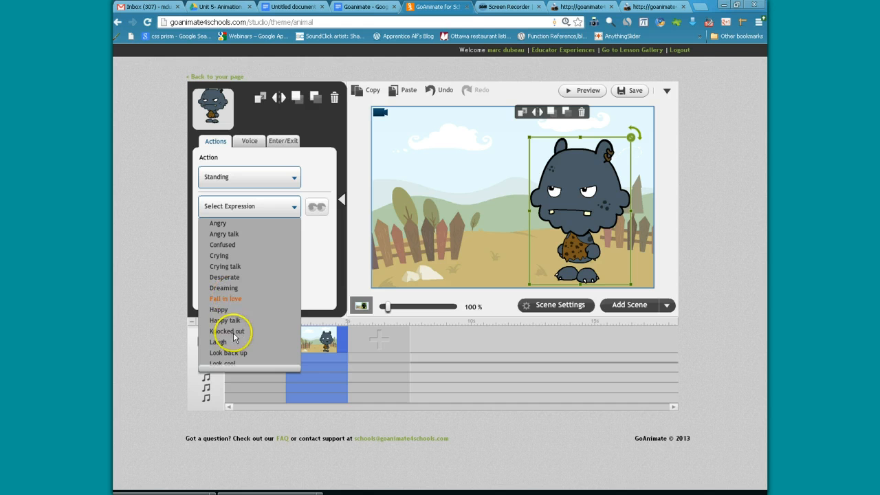
pyautogui.click(222, 310)
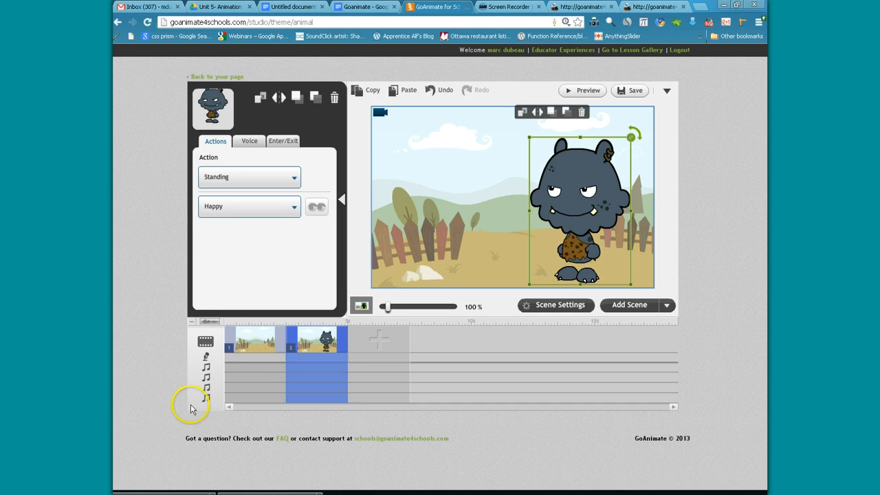
pyautogui.click(582, 92)
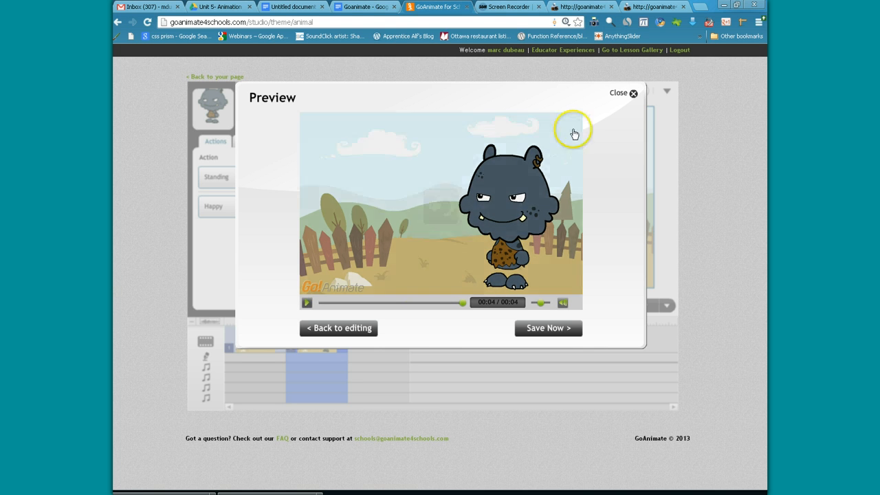
pyautogui.click(631, 94)
# - Add the entered "Hi I am Cave Dog" voice line to the character in the second scene
pyautogui.click(251, 142)
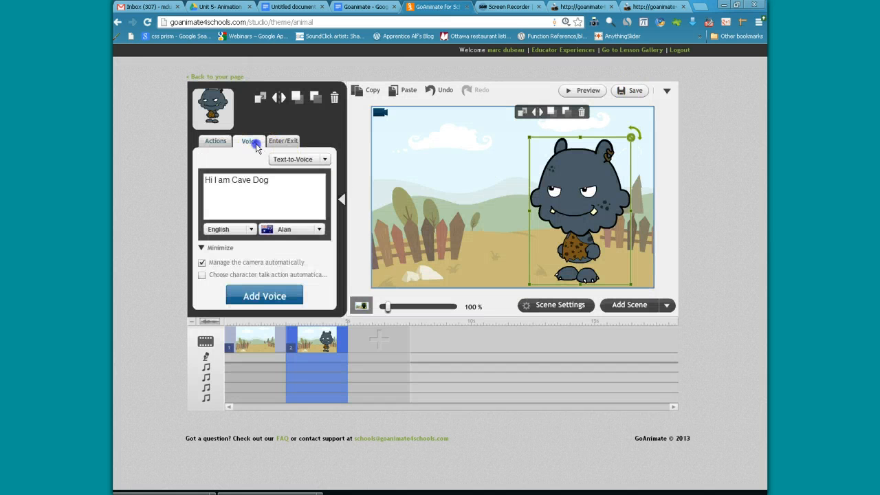
pyautogui.click(269, 296)
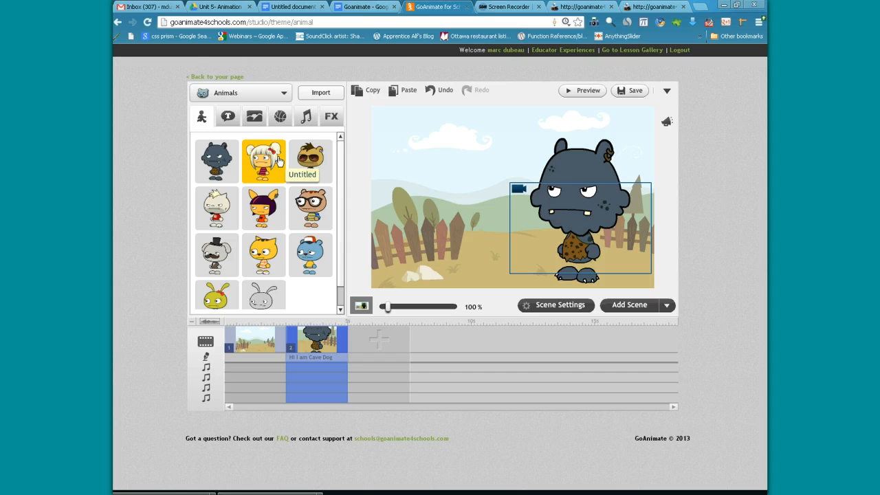
pyautogui.click(330, 126)
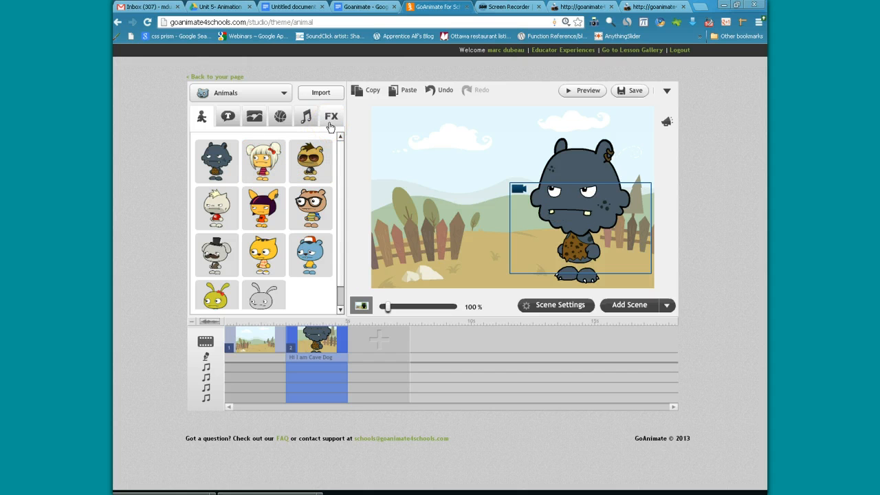
pyautogui.click(332, 125)
# - Reposition and enlarge the camera frame around the character's head to about 294 by 189 px at X 241, Y 59
pyautogui.click(552, 206)
pyautogui.click(514, 187)
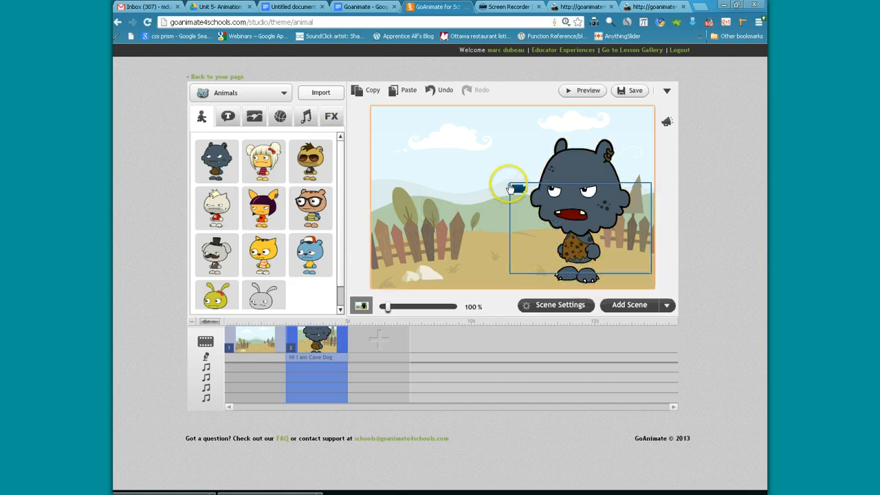
pyautogui.moveTo(511, 187); pyautogui.dragTo(510, 148)
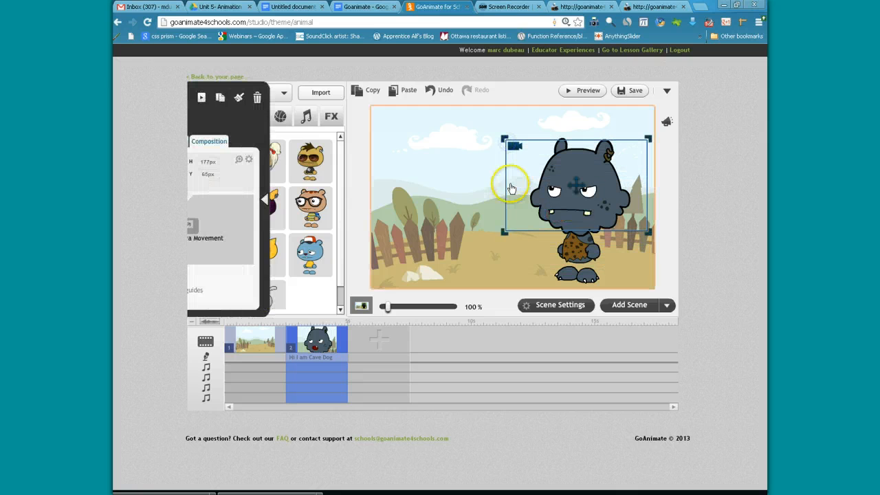
pyautogui.moveTo(502, 236); pyautogui.dragTo(494, 235)
pyautogui.click(537, 212)
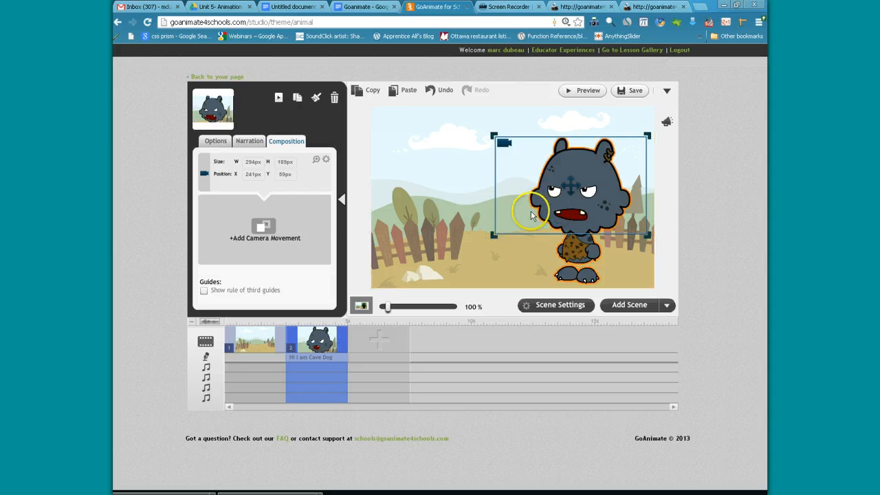
# - Add a camera movement to the scene, ending in a wider frame of about 457 by 294 px at X 0, Y 0
pyautogui.click(264, 230)
pyautogui.click(557, 190)
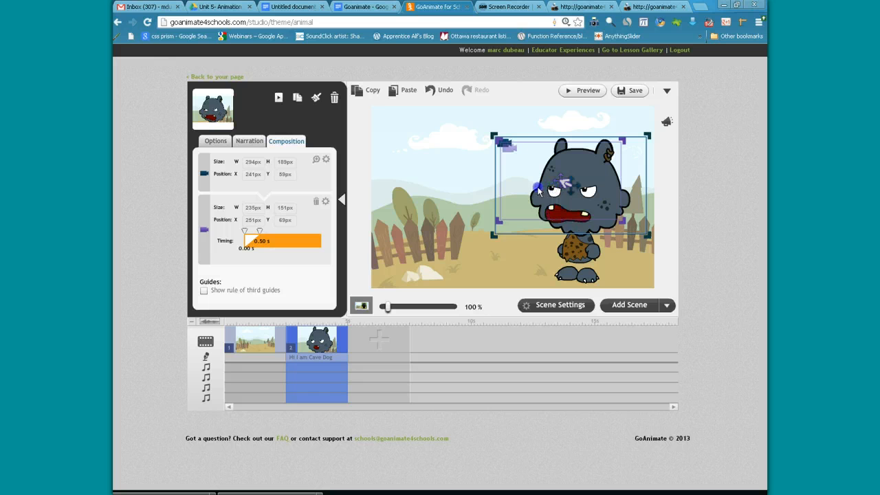
pyautogui.moveTo(539, 192); pyautogui.dragTo(479, 227)
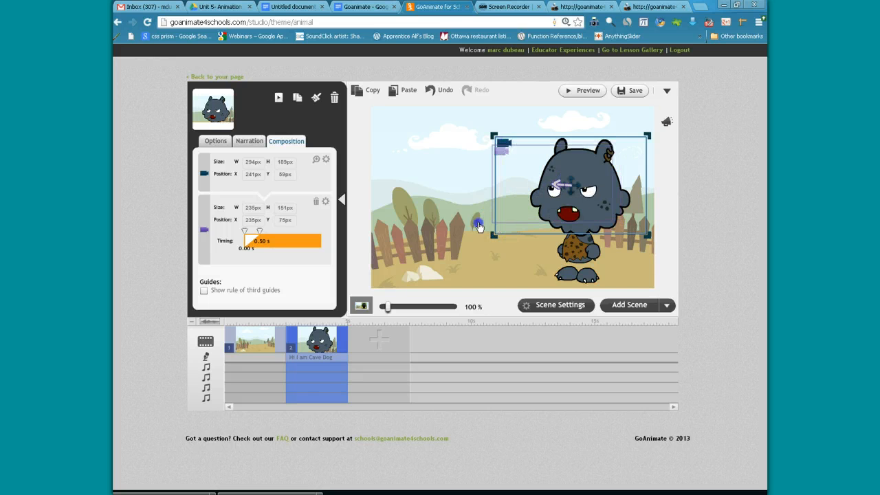
pyautogui.moveTo(579, 186); pyautogui.dragTo(491, 176)
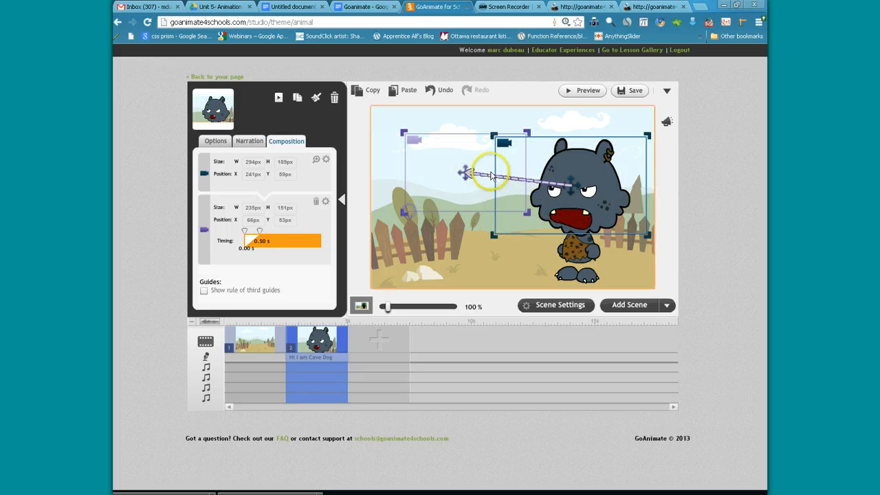
pyautogui.moveTo(526, 132); pyautogui.dragTo(562, 102)
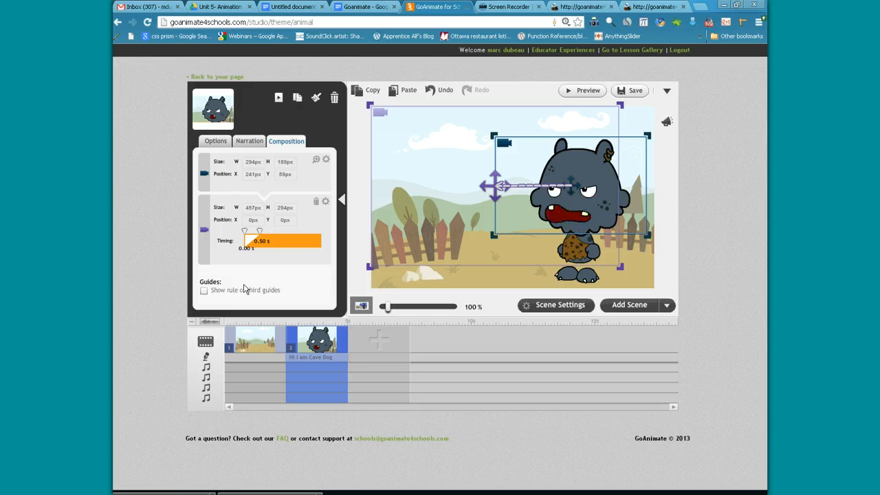
pyautogui.click(336, 134)
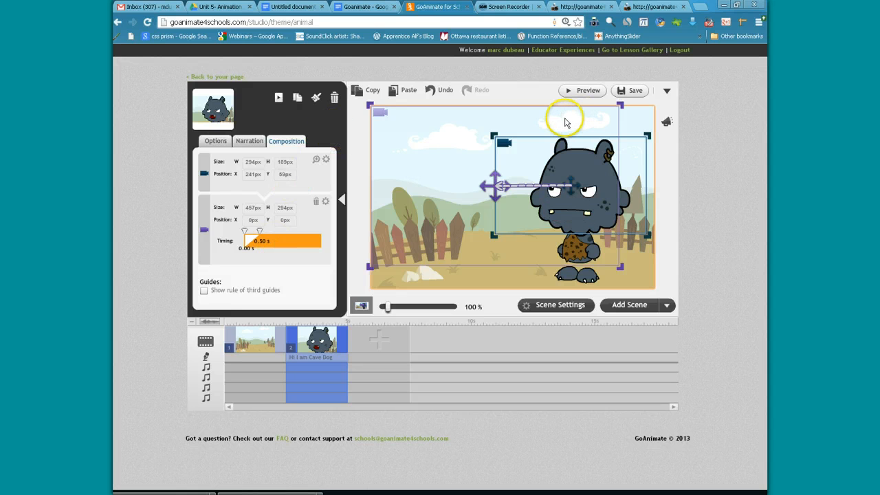
# - Preview the movie with its voice line and camera movement, then return to editing
pyautogui.click(587, 94)
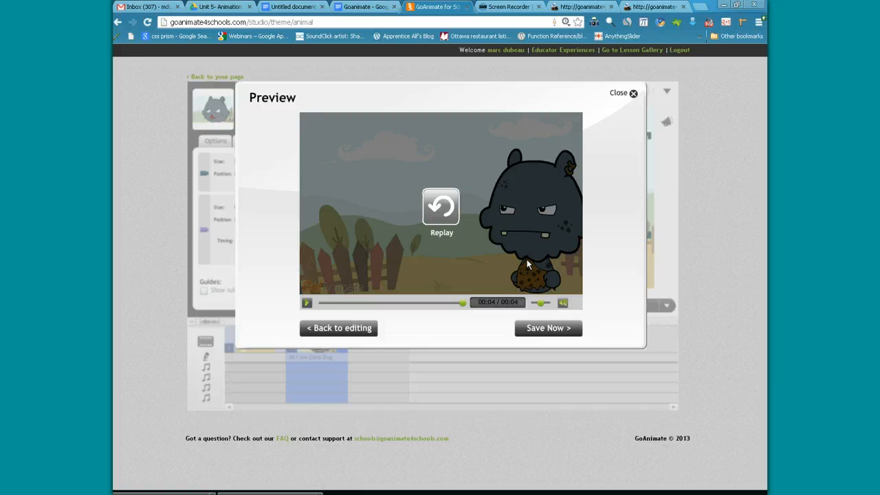
pyautogui.click(633, 94)
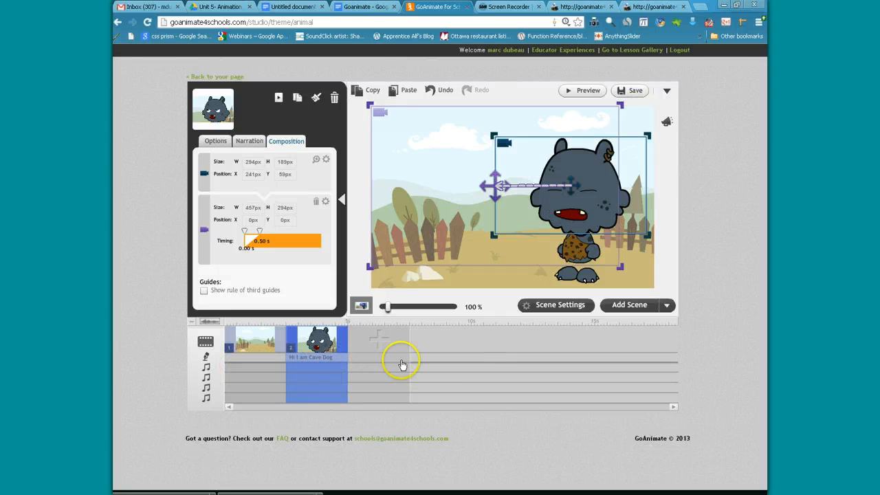
pyautogui.click(278, 382)
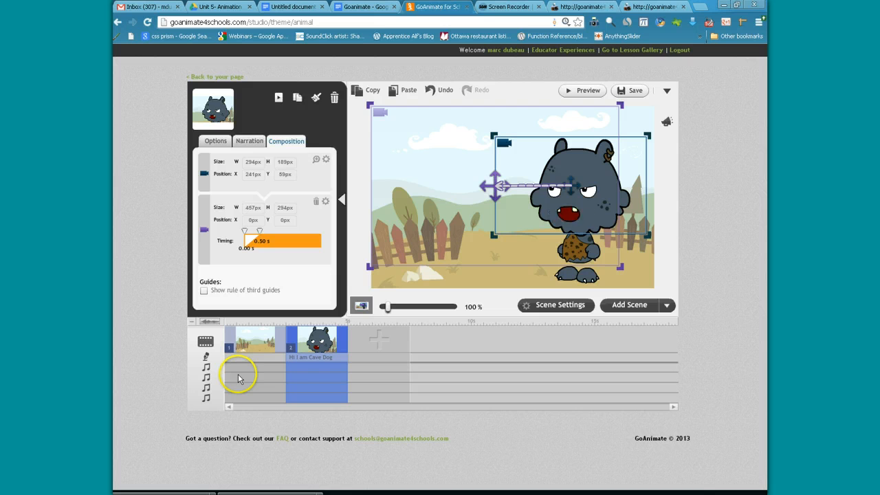